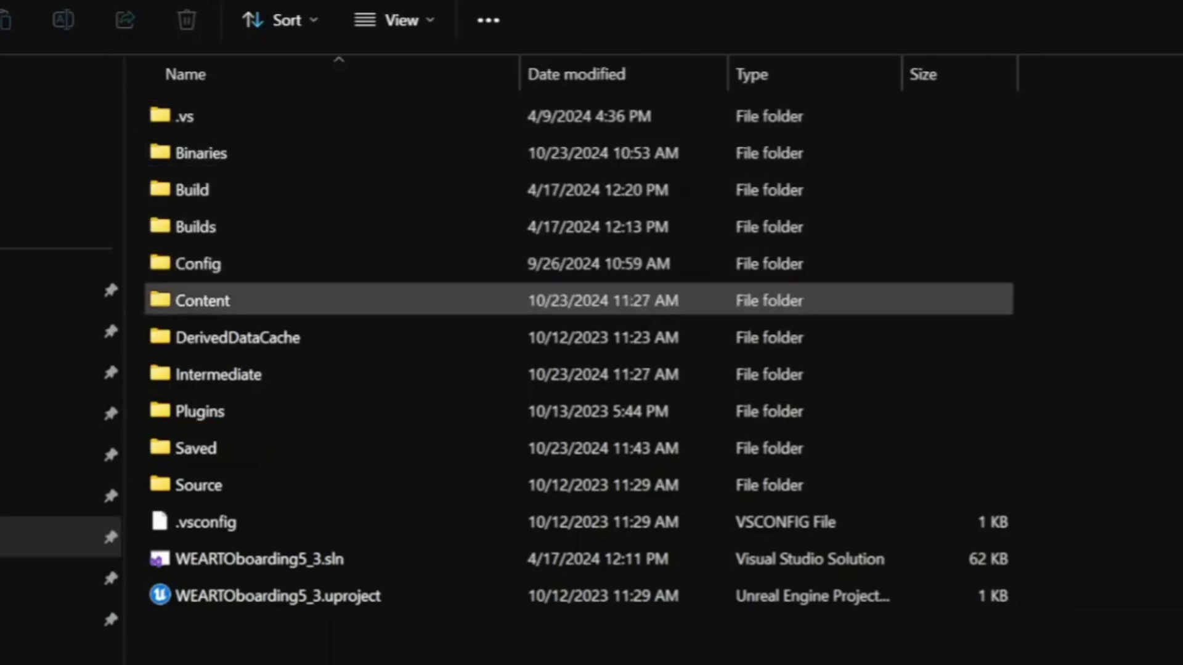
Open the project's Plugins folder and select the WEART_SDK_Unreal folder.
double_click(201, 411)
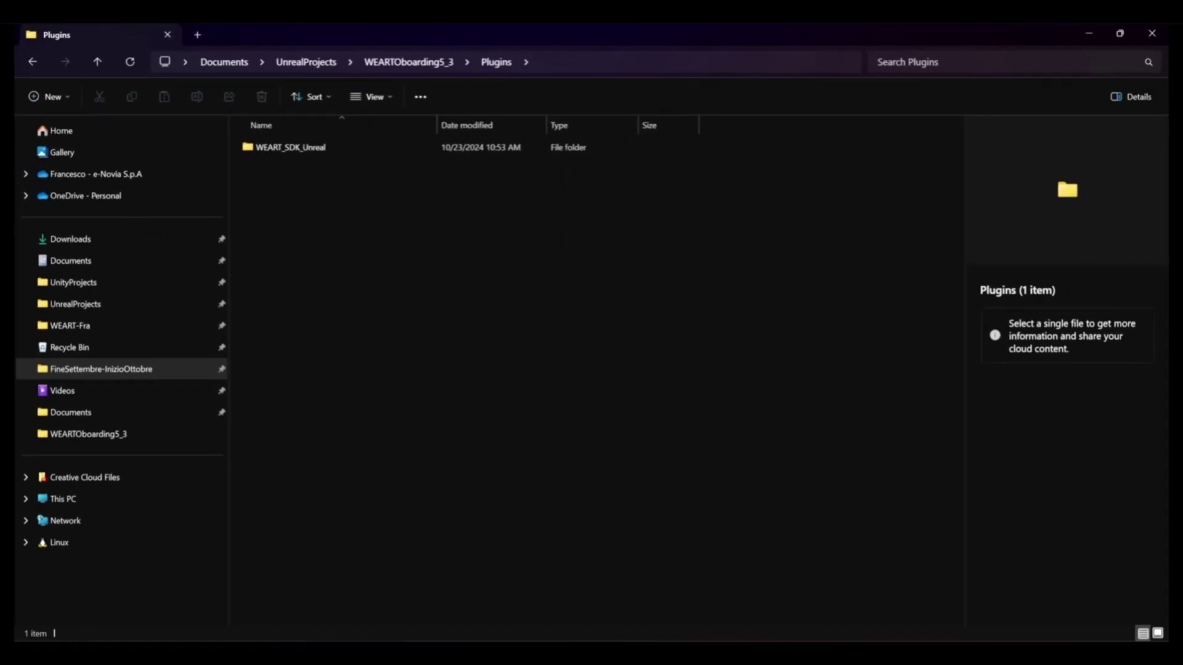
left_click(290, 147)
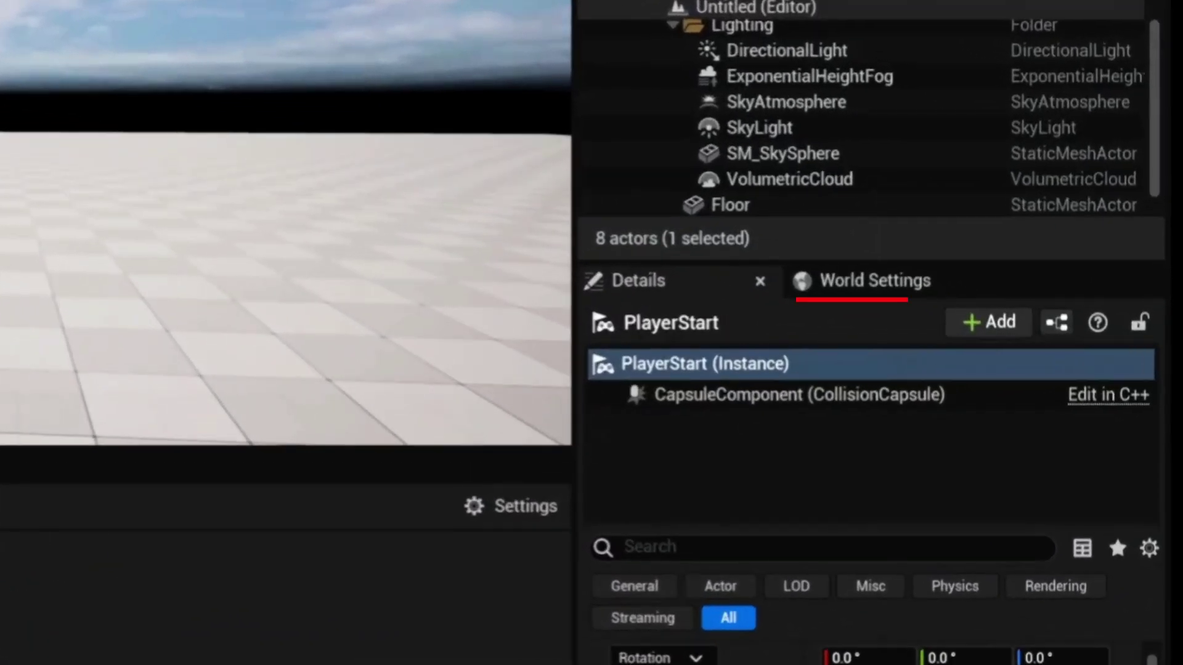
Set the level's GameMode Override in the world settings to WeArtGamemode.
left_click(887, 282)
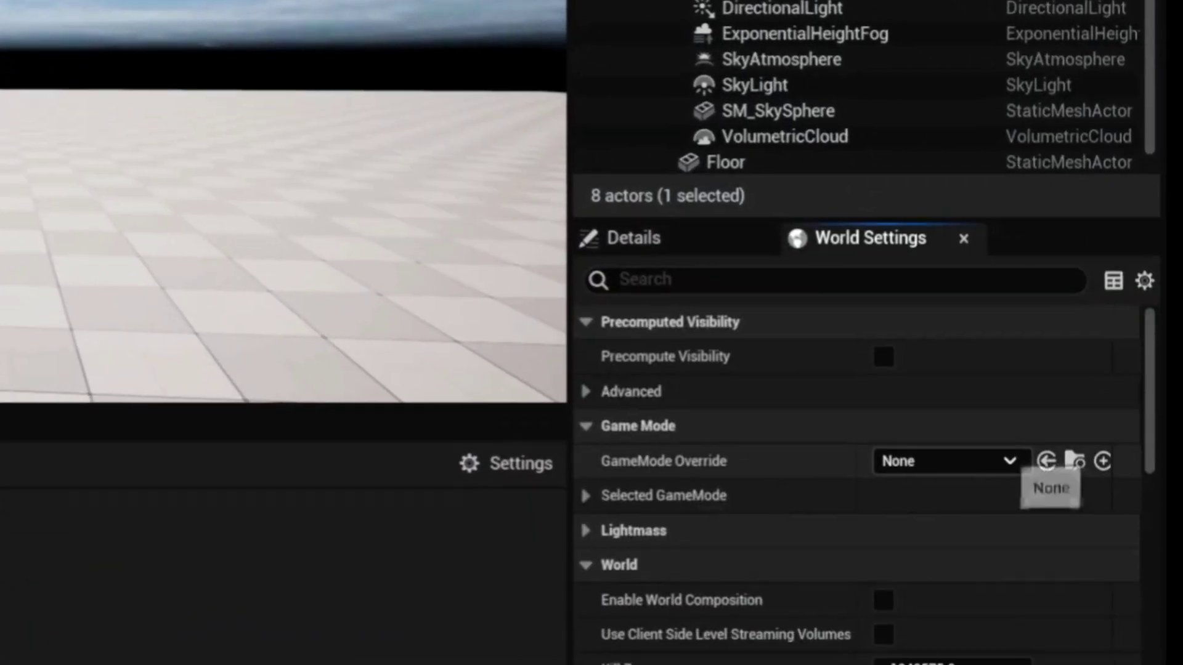
left_click(997, 504)
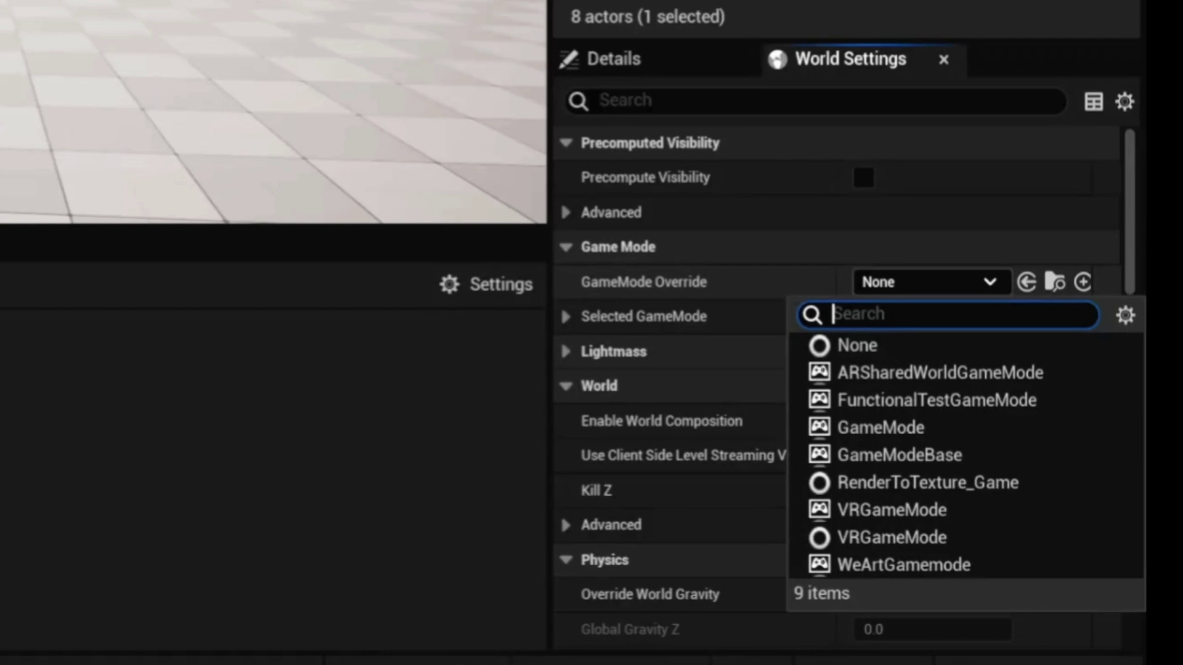
left_click(970, 565)
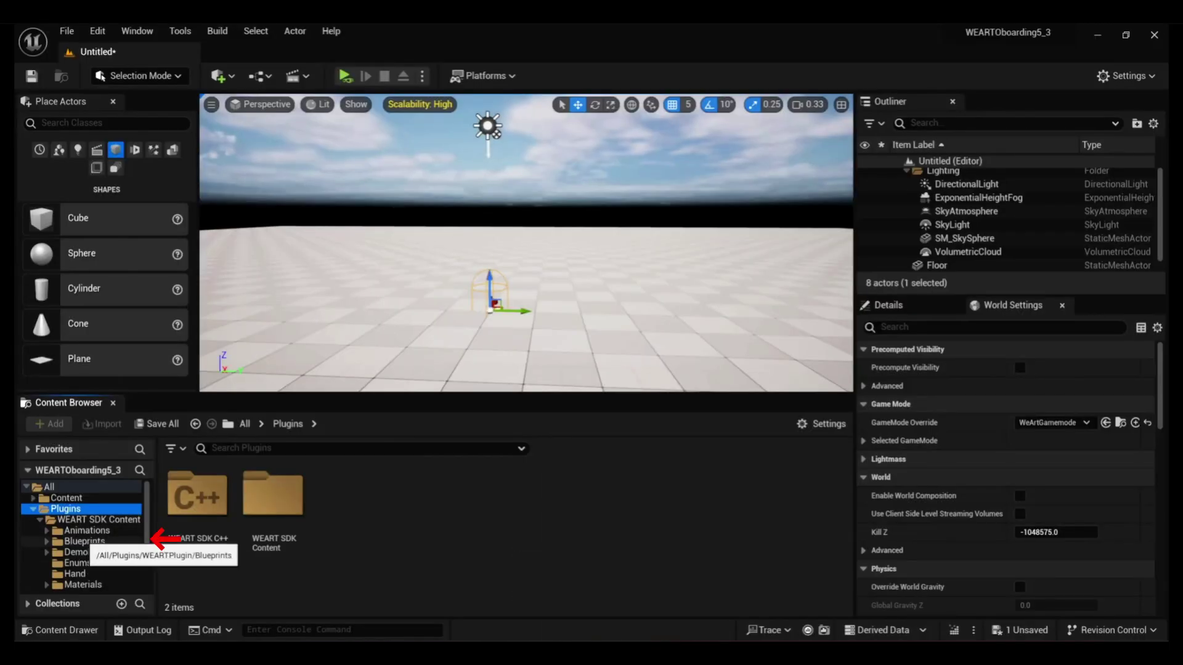
Open the Components folder inside the Blueprints of the WEART SDK Content plugin.
left_click(84, 541)
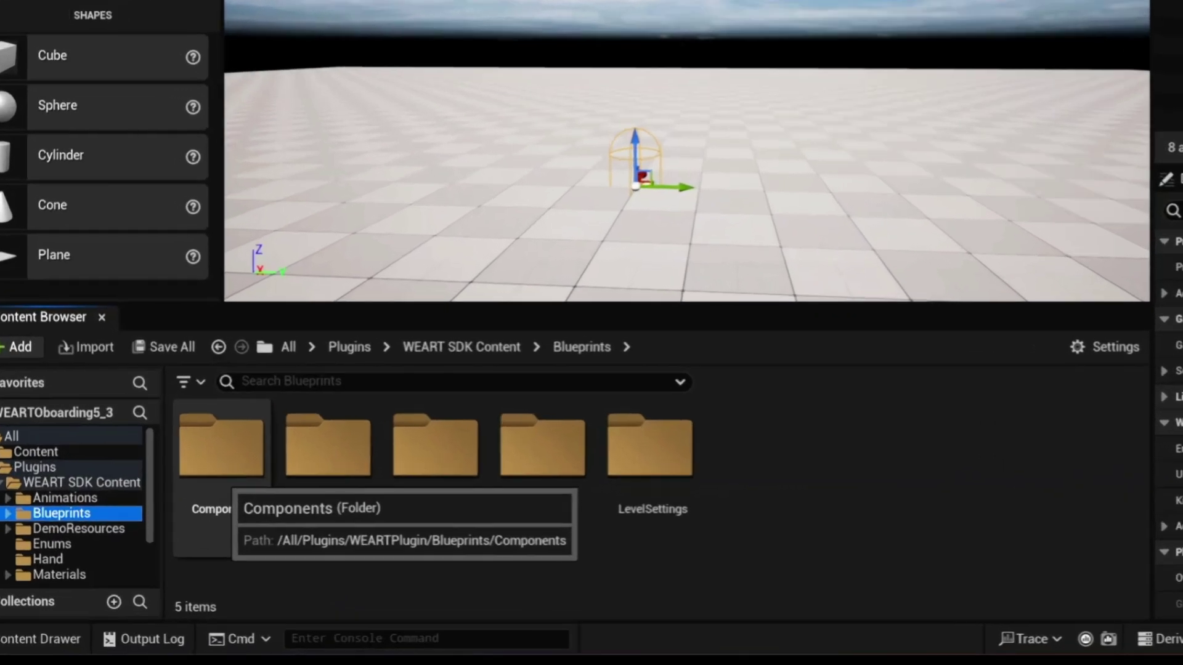
double_click(197, 502)
right_click_drag(965, 68, 970, 93)
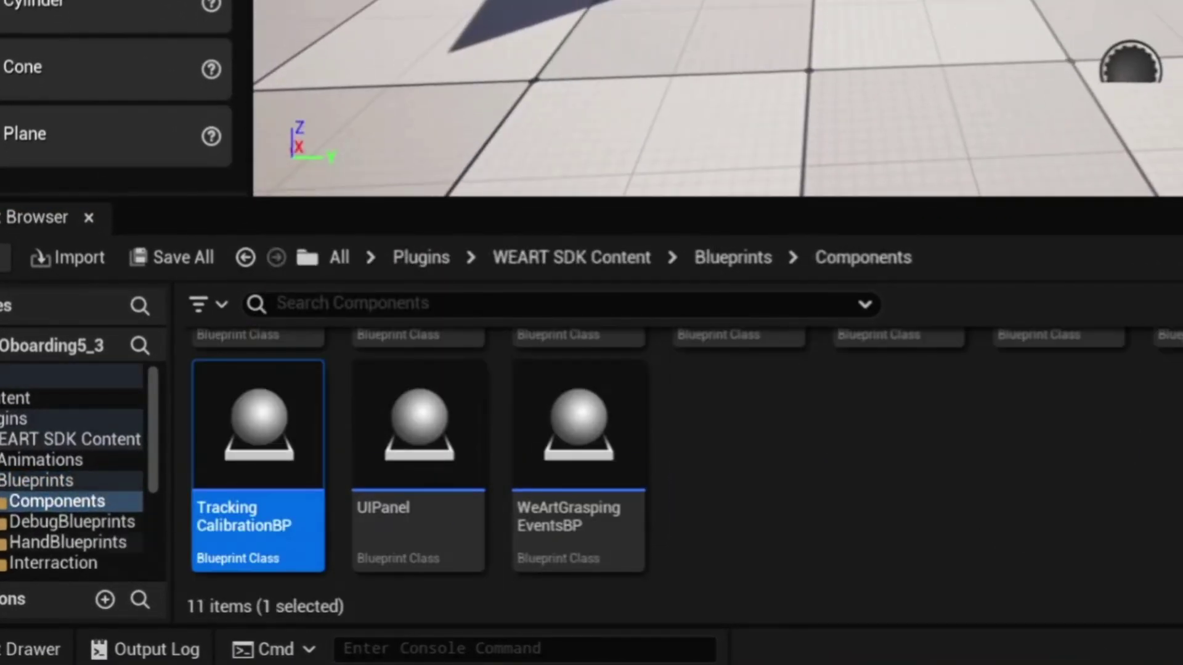
In HapticHand_RightBP from HandBlueprints, set the tracking object's offset preset to Meta Quest Right Open XR, then compile, save and close the blueprint.
left_click(74, 542)
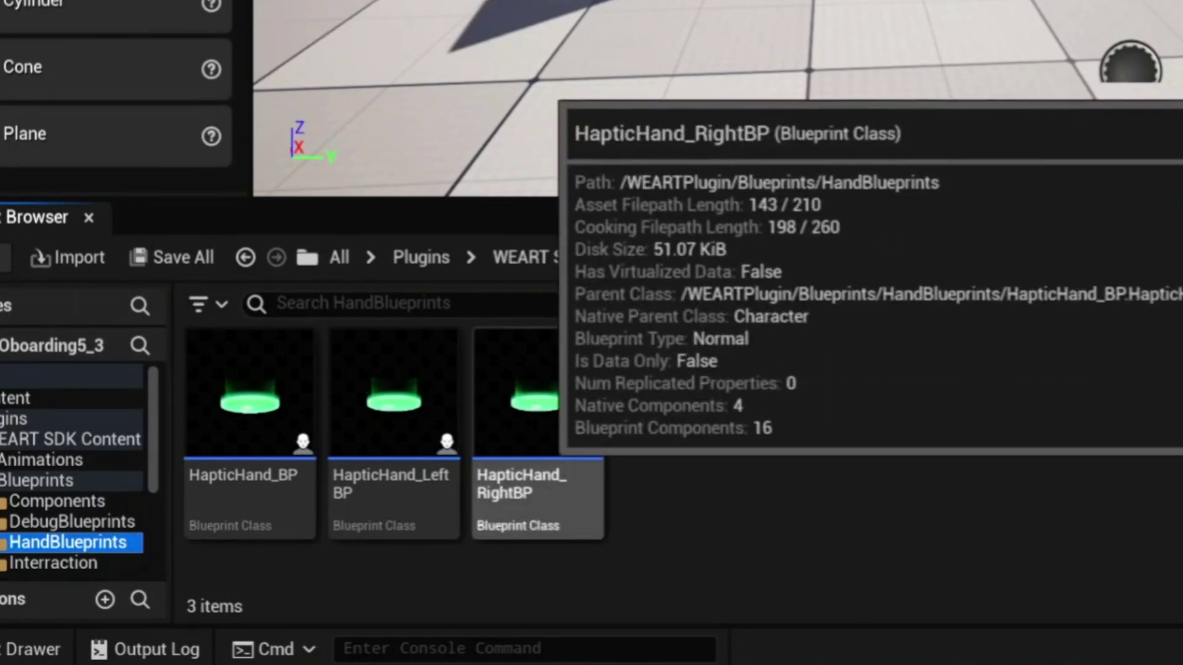
double_click(538, 400)
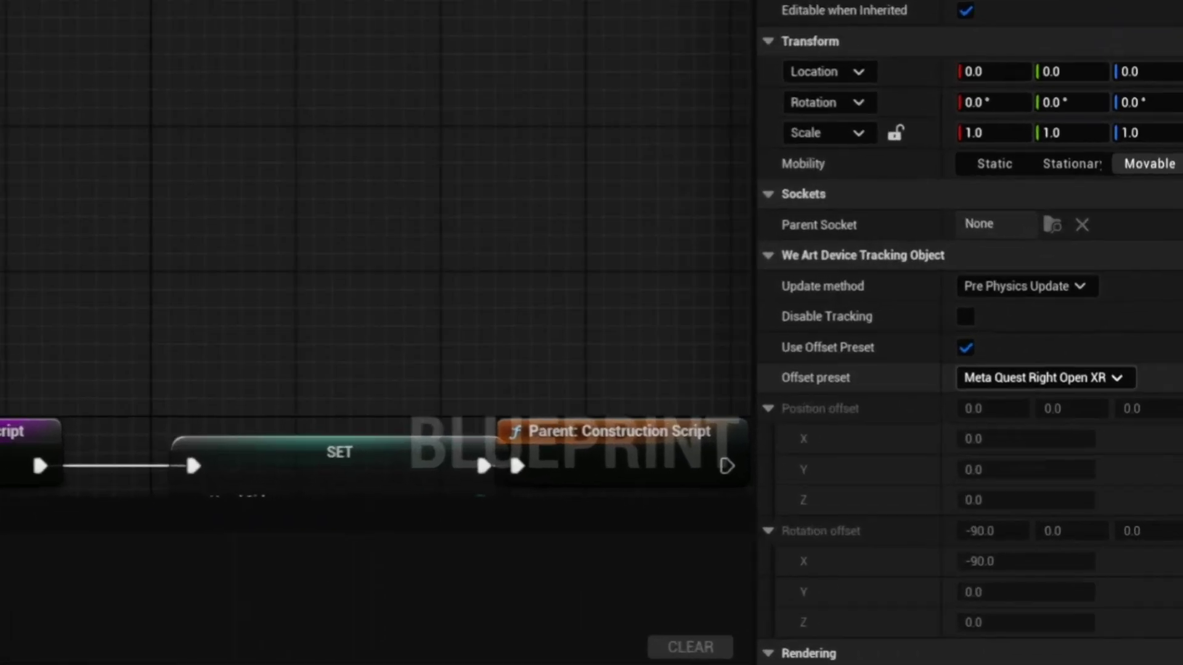
left_click(987, 335)
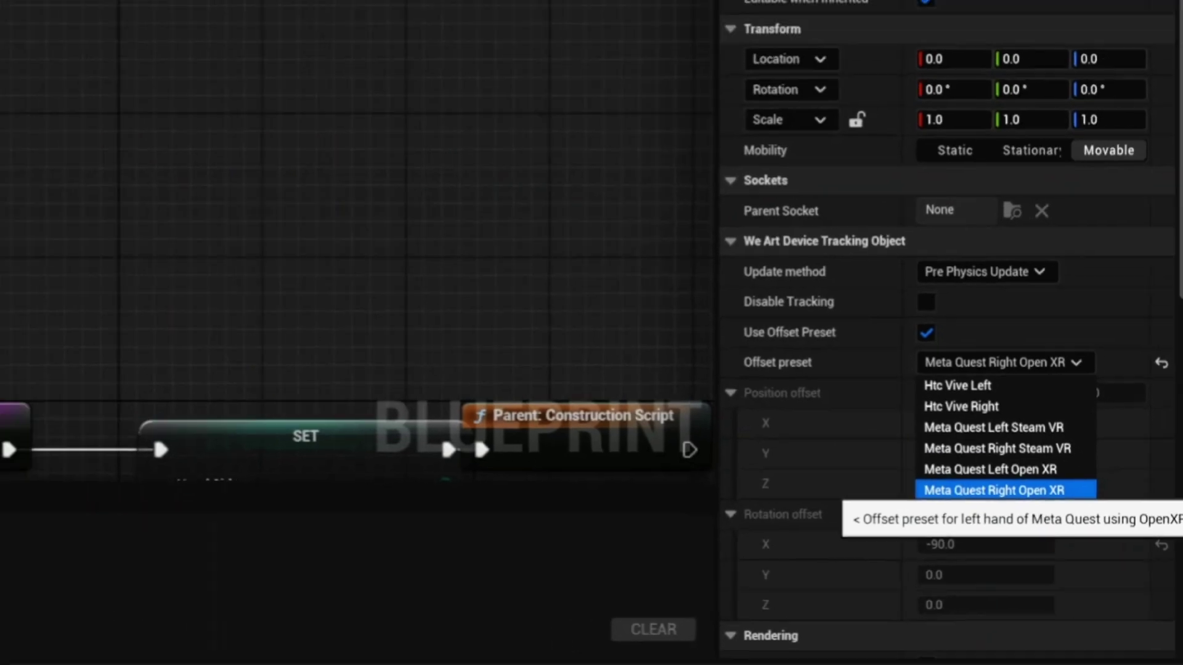
left_click(974, 481)
left_click(117, 77)
left_click(32, 77)
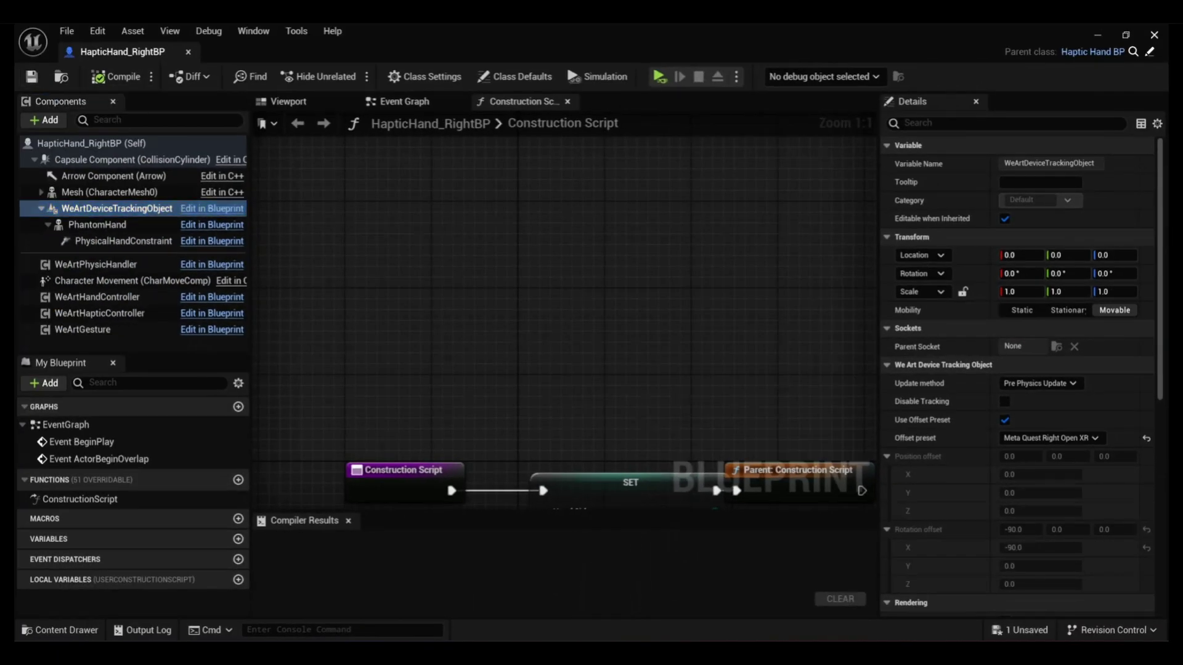
left_click(1154, 35)
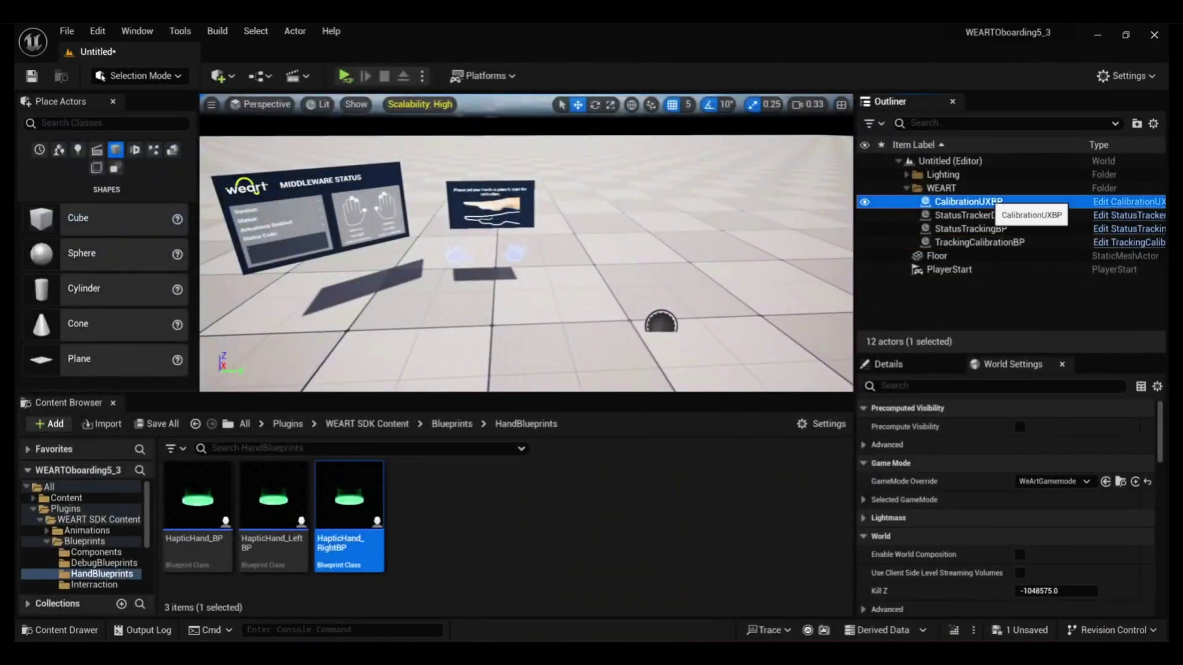
Select the CalibrationUXBP actor and open the choices for its Hands Mode in the details.
left_click(948, 202)
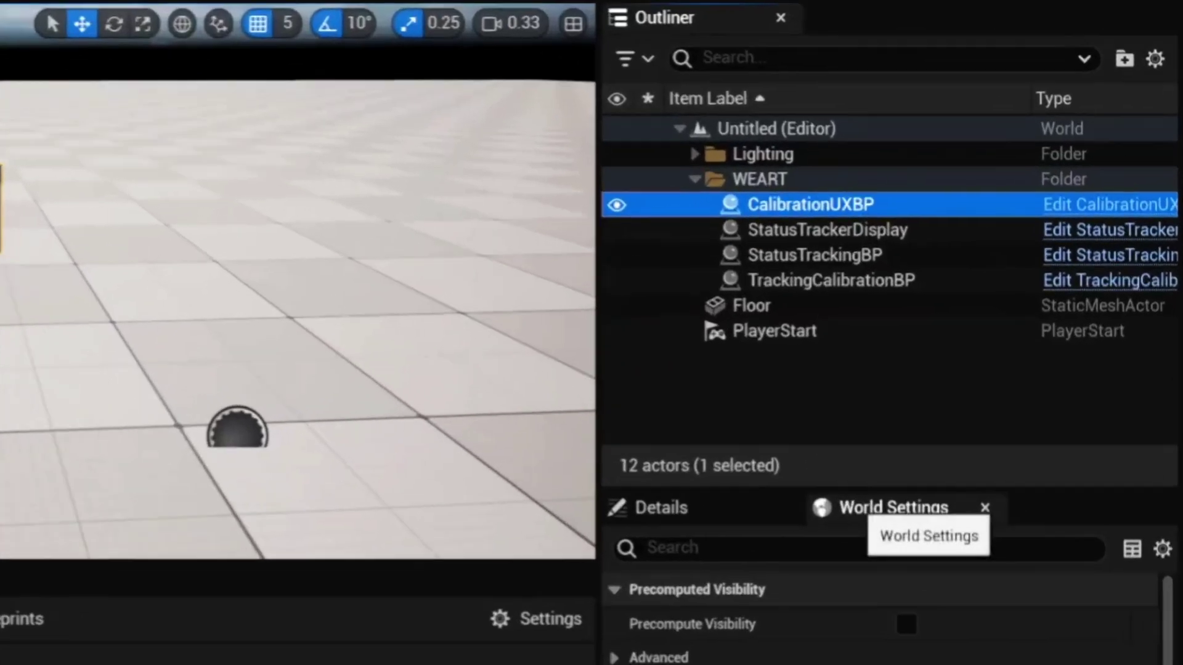
scroll(979, 544, "down", 2)
scroll(875, 622, "up", 2)
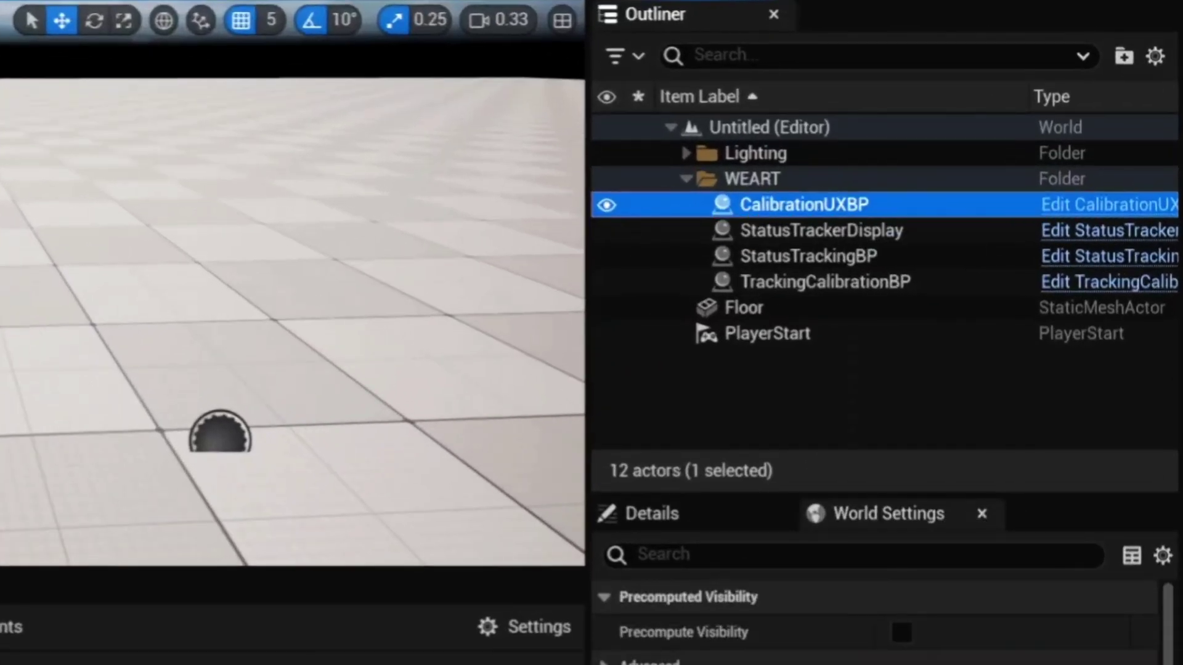
left_click(696, 514)
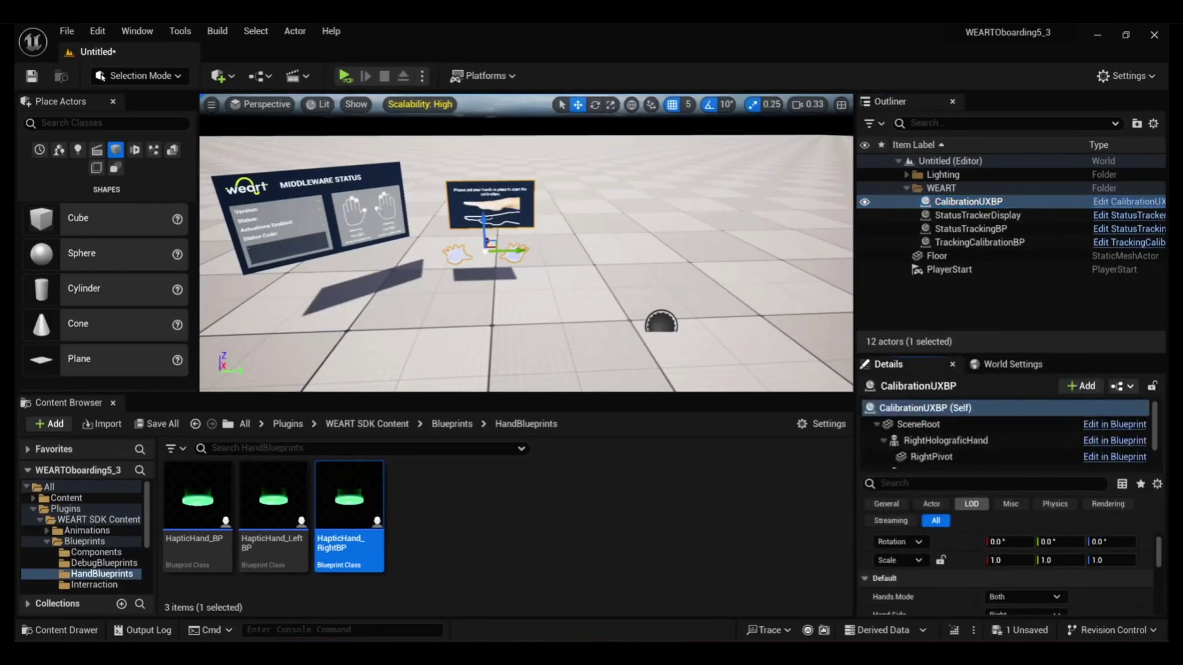
scroll(1023, 554, "down", 2)
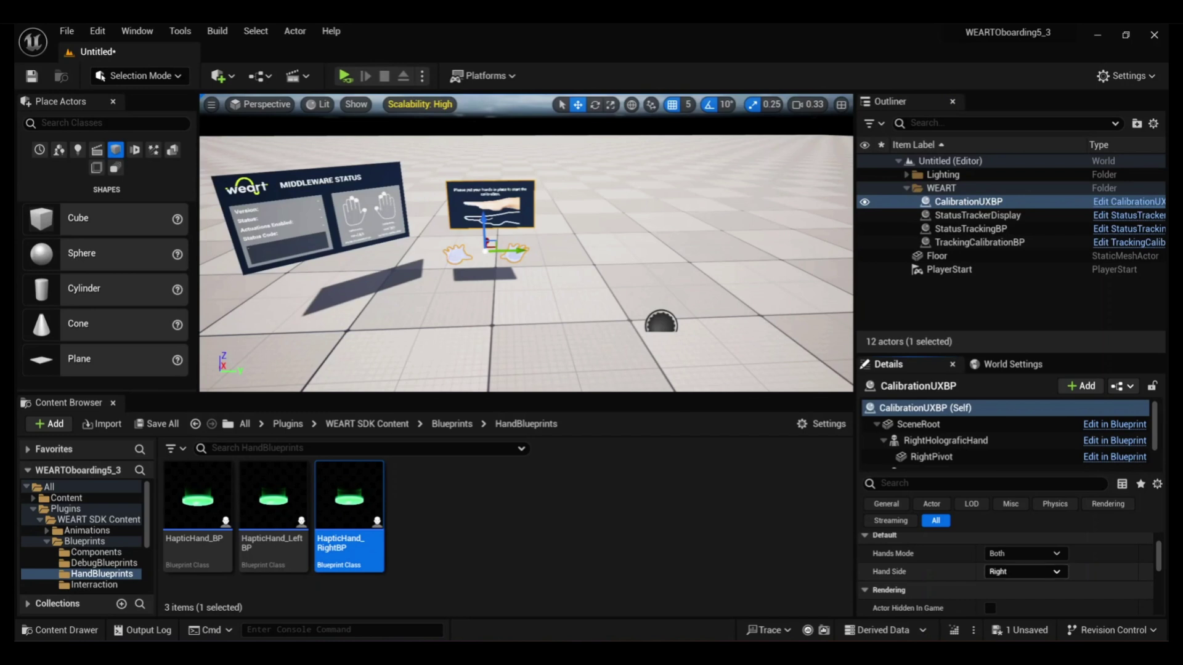
left_click(1054, 553)
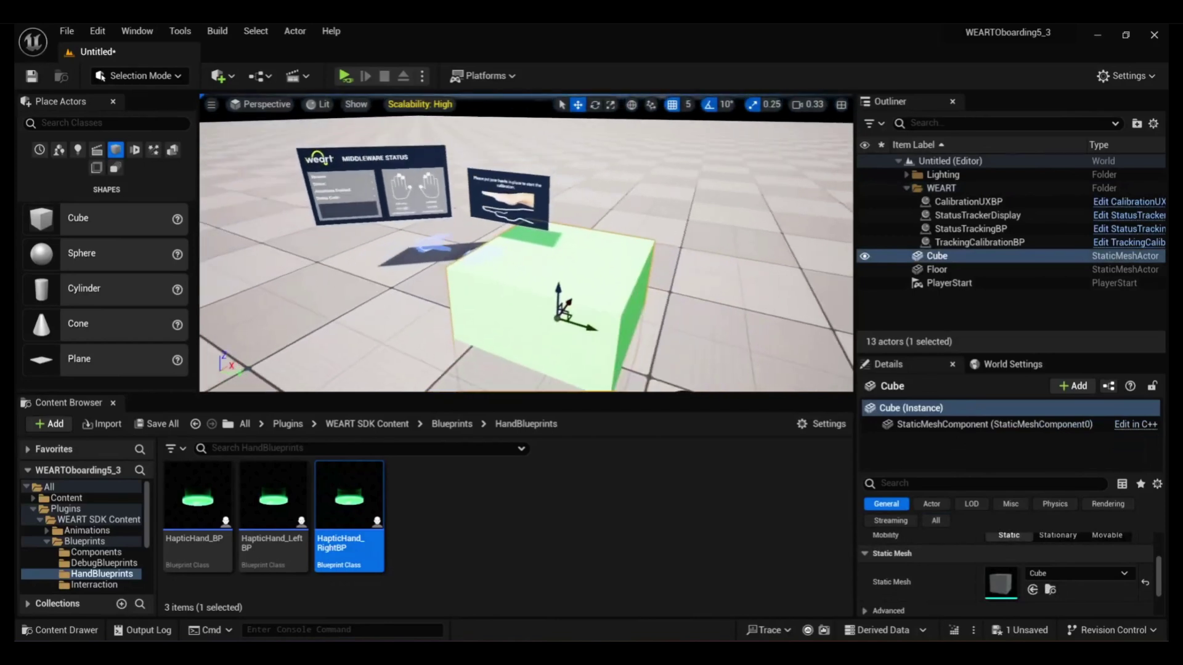
Set the cube's scale to 0.1 on all three axes.
type("0.1")
key("Tab")
type("0.1")
key("Return")
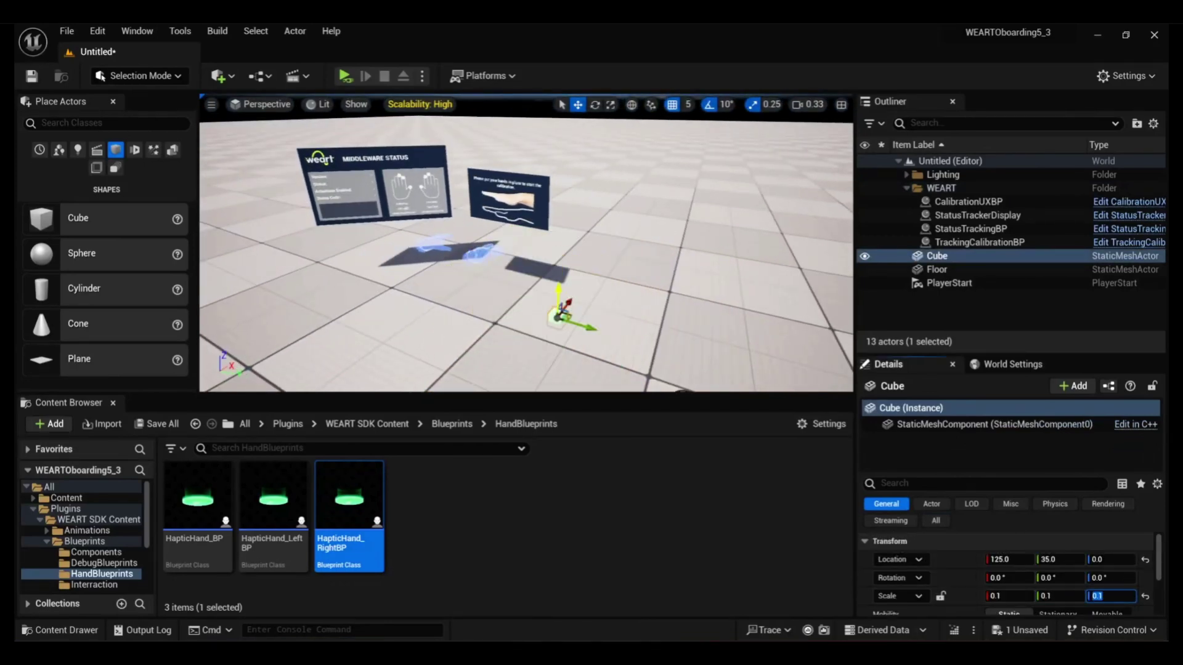
Raise the small cube above the floor and shift it beside the holographic calibration hands.
left_click_drag(558, 285, 530, 246)
right_click_drag(531, 247, 558, 225)
left_click_drag(581, 279, 601, 280)
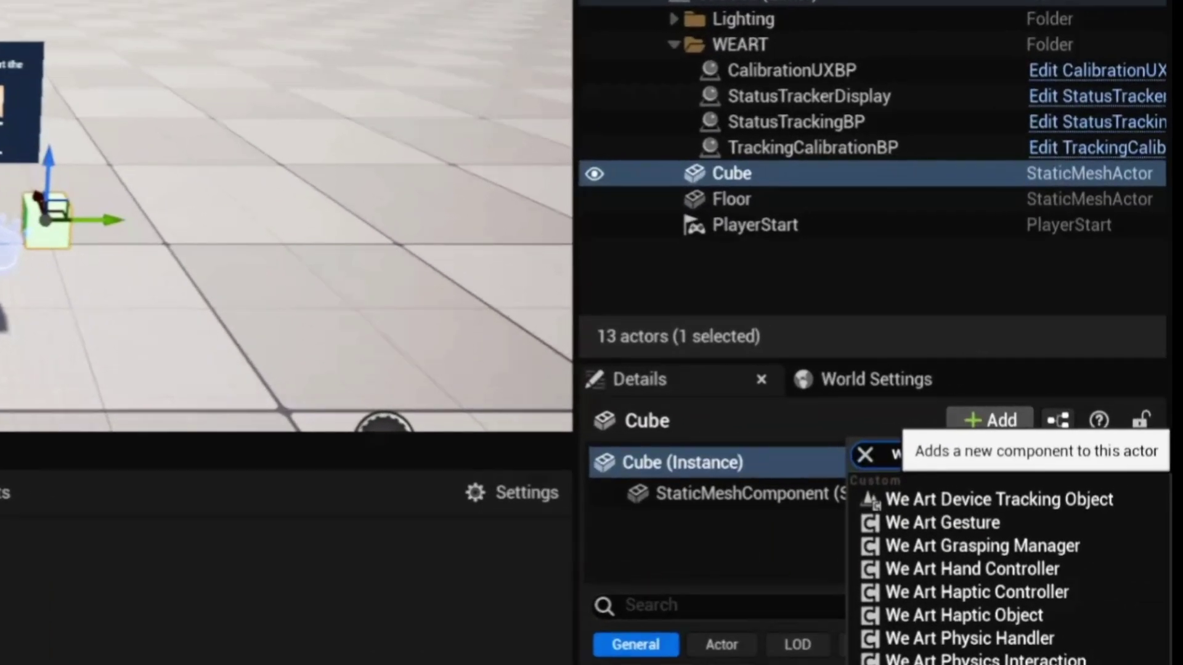
Add a We Art Touchable Object component to the cube.
type("toucha")
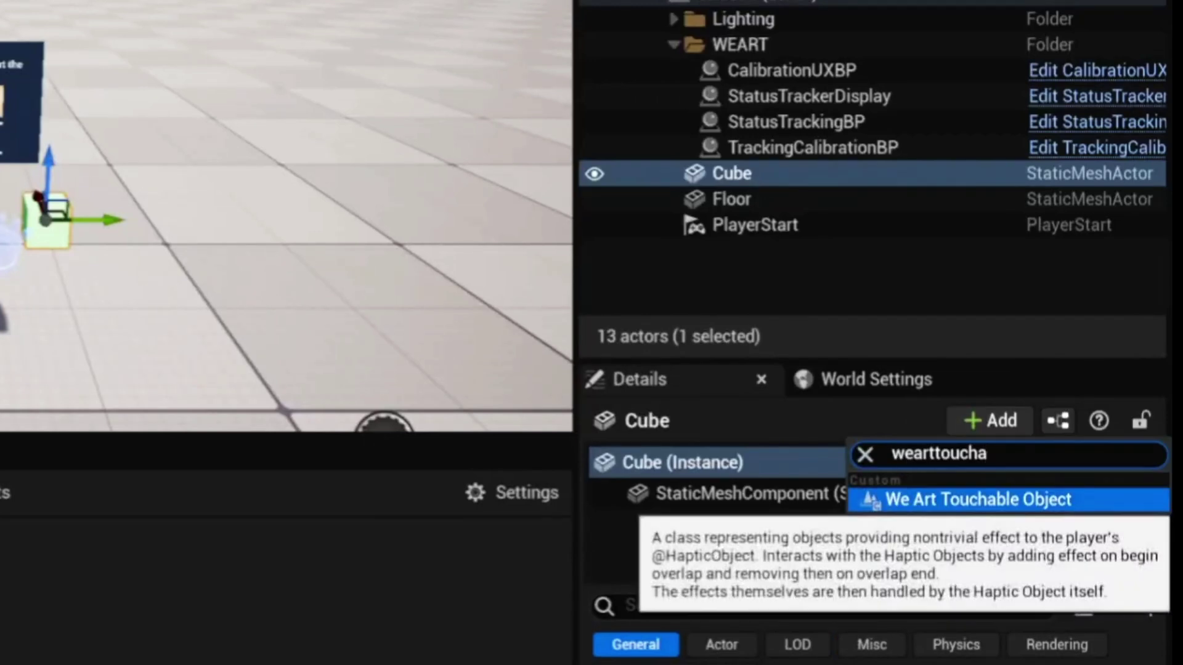
left_click(978, 501)
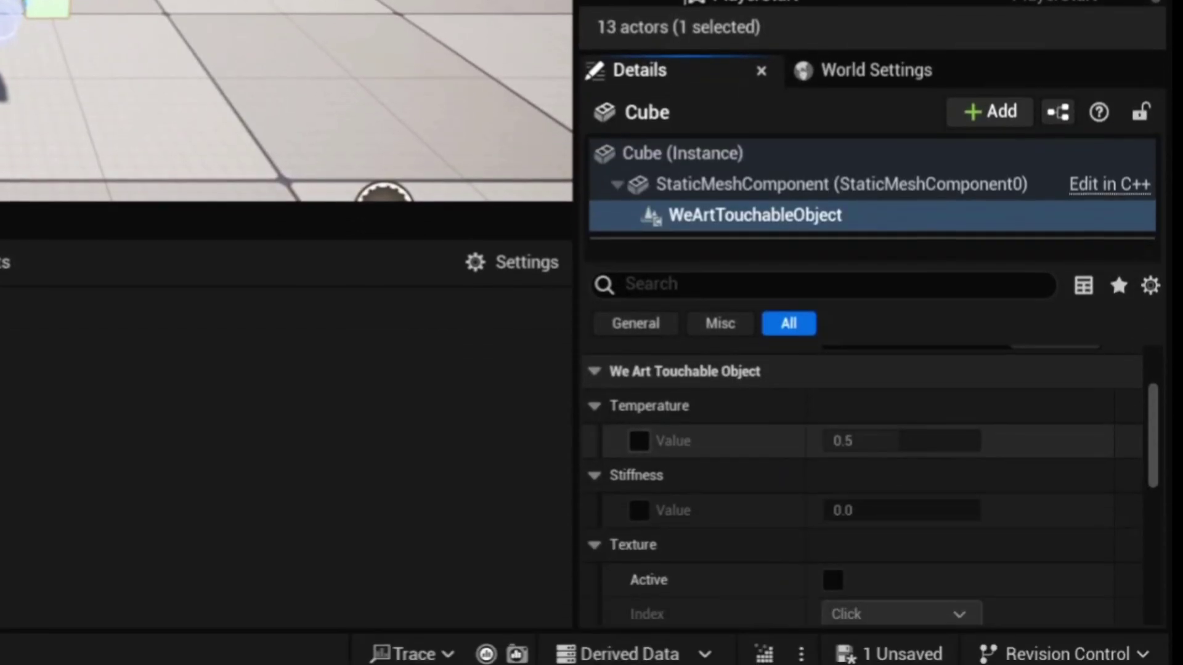
Enable the touchable object's temperature at about 0.36 and its stiffness at about 0.97.
left_click(639, 437)
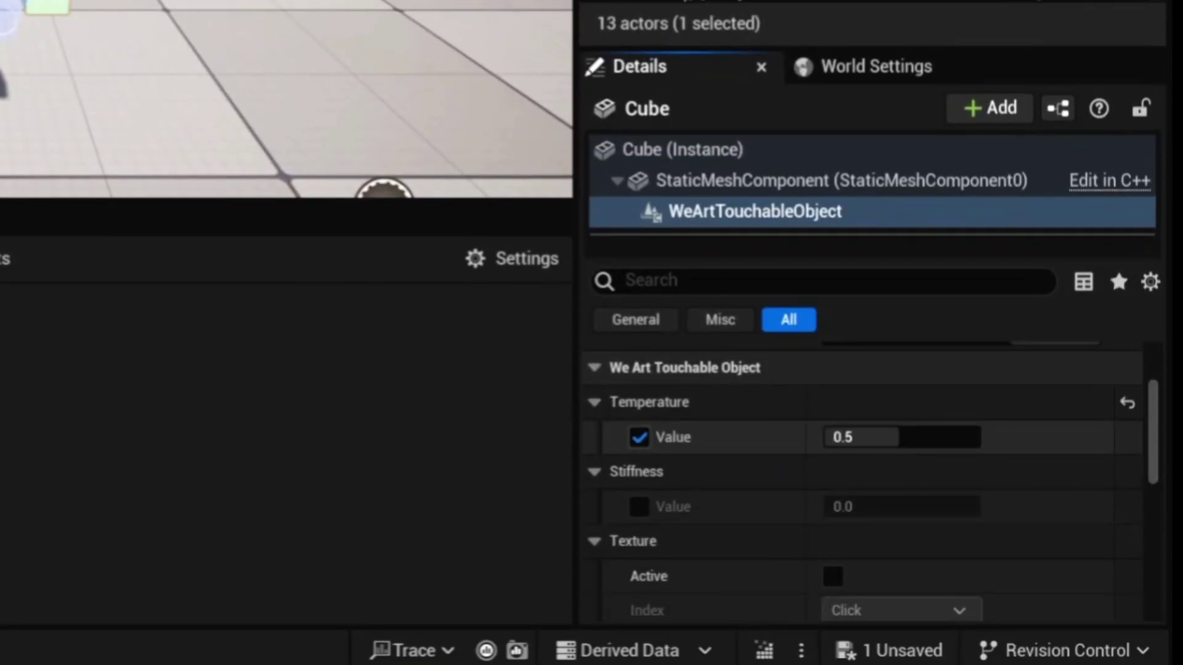
left_click_drag(902, 437, 880, 438)
left_click(639, 506)
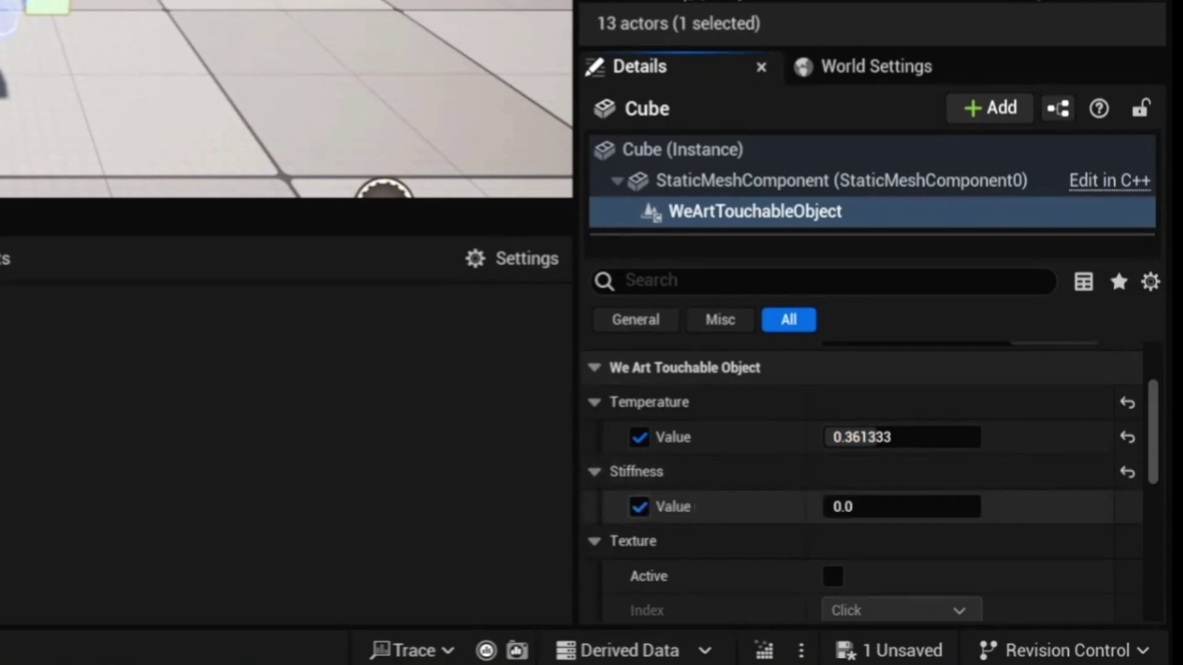
left_click_drag(875, 506, 973, 507)
Activate the touchable object's texture and set its index to Crushed Rock.
scroll(974, 507, "down", 2)
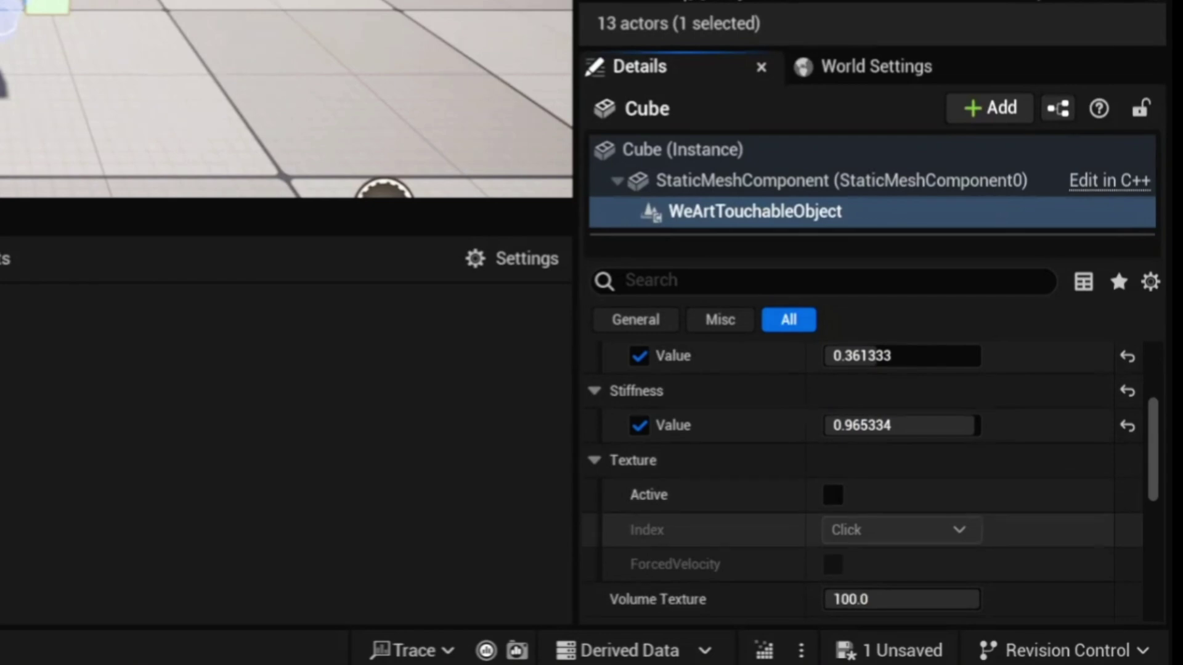
left_click(833, 494)
scroll(899, 493, "down", 2)
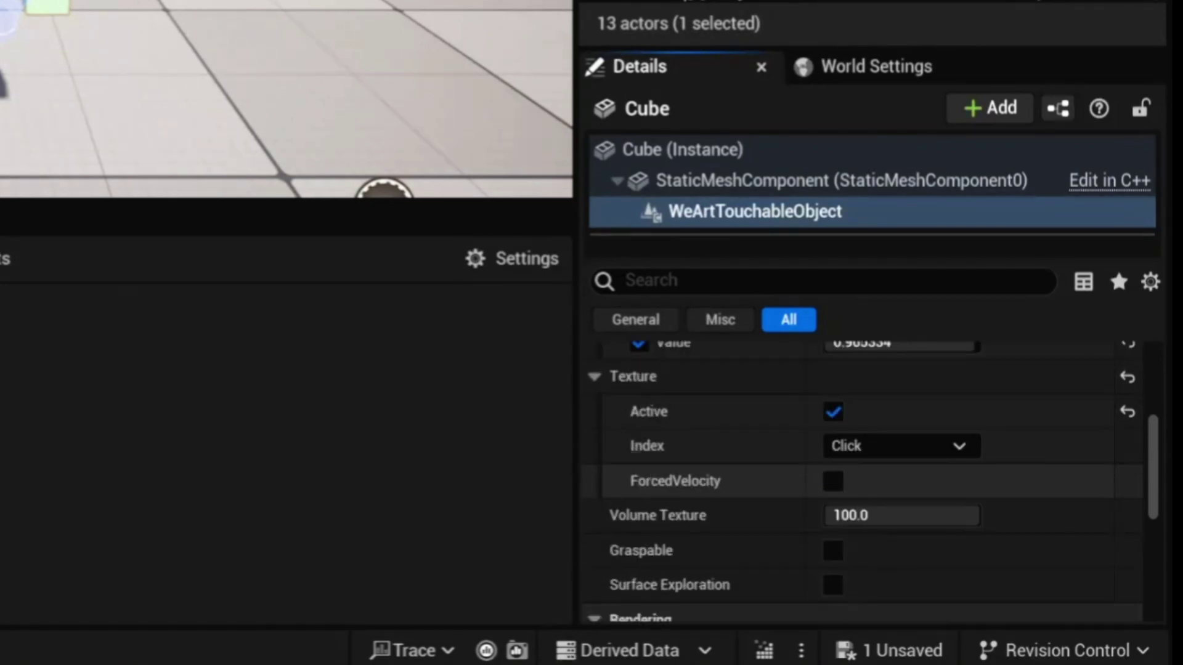
left_click(957, 446)
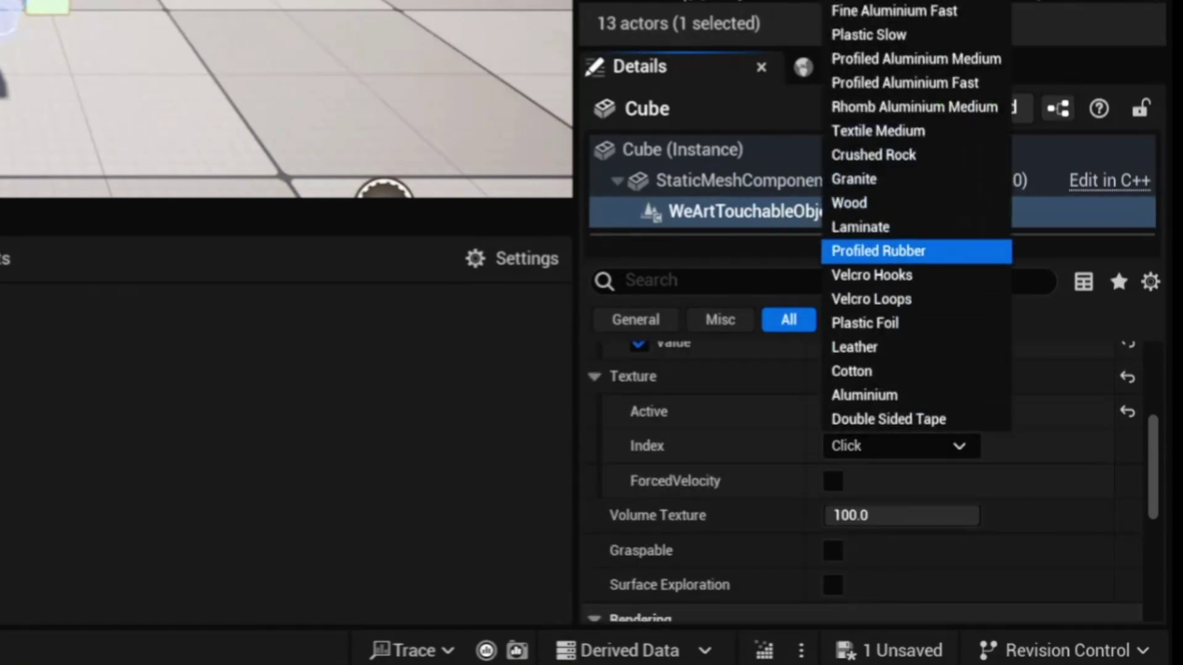
left_click(912, 155)
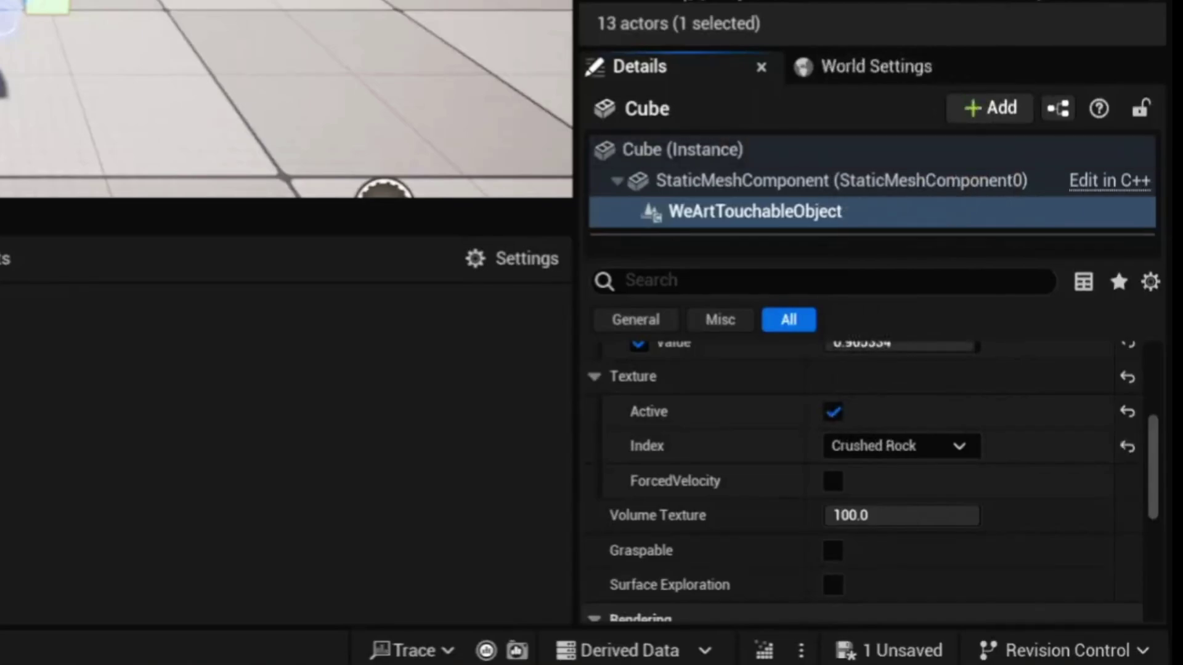